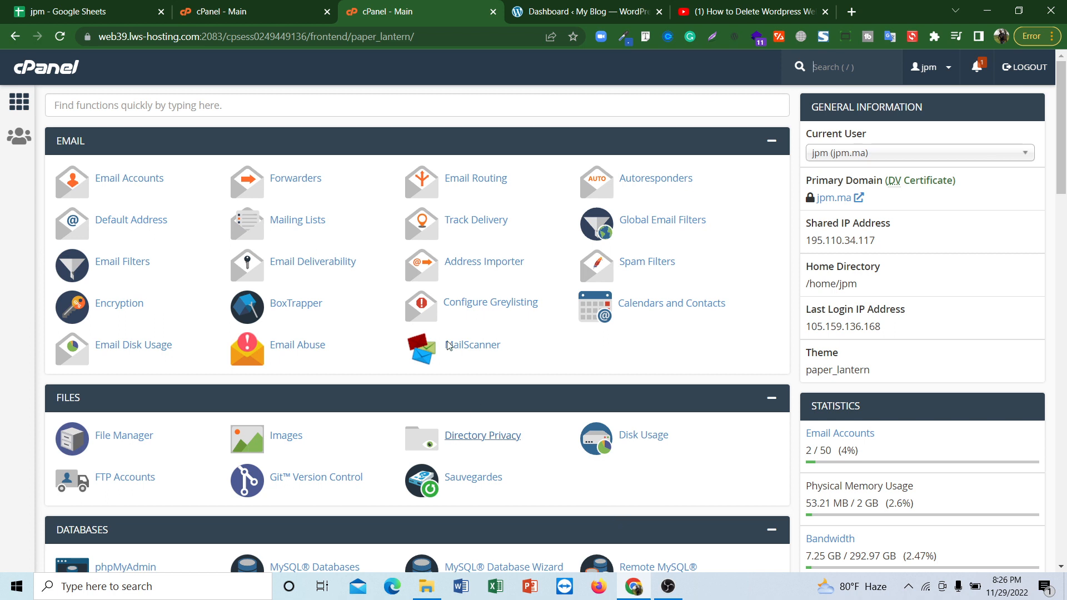
- Open the Subdomains page from the Domains section of the cPanel home page
{"action": "scroll", "coordinate": [440, 333], "scroll_direction": "down", "scroll_amount": 5}
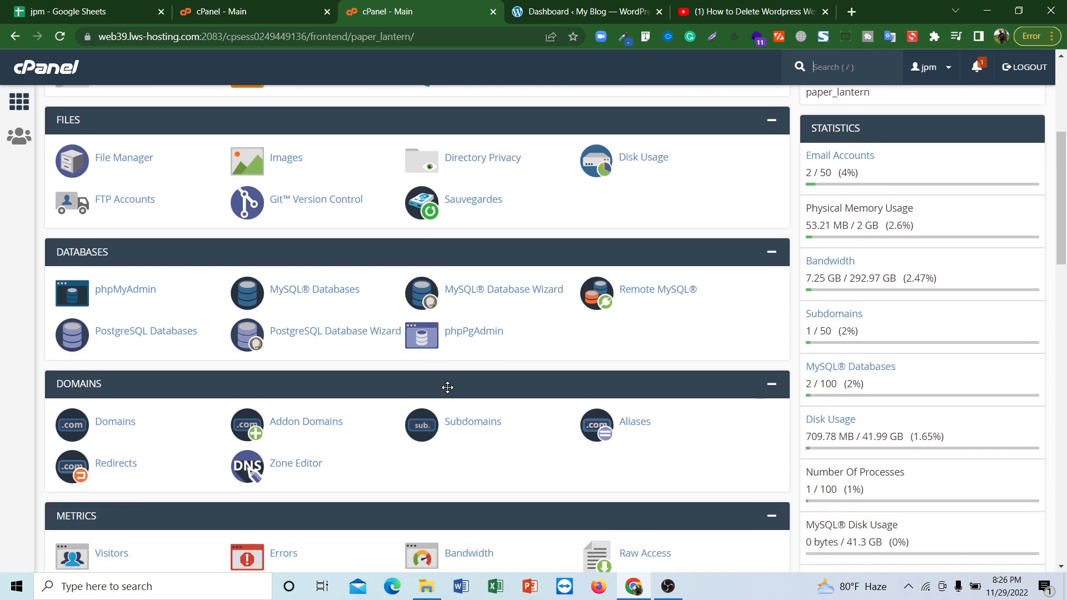
{"action": "left_click", "coordinate": [423, 426]}
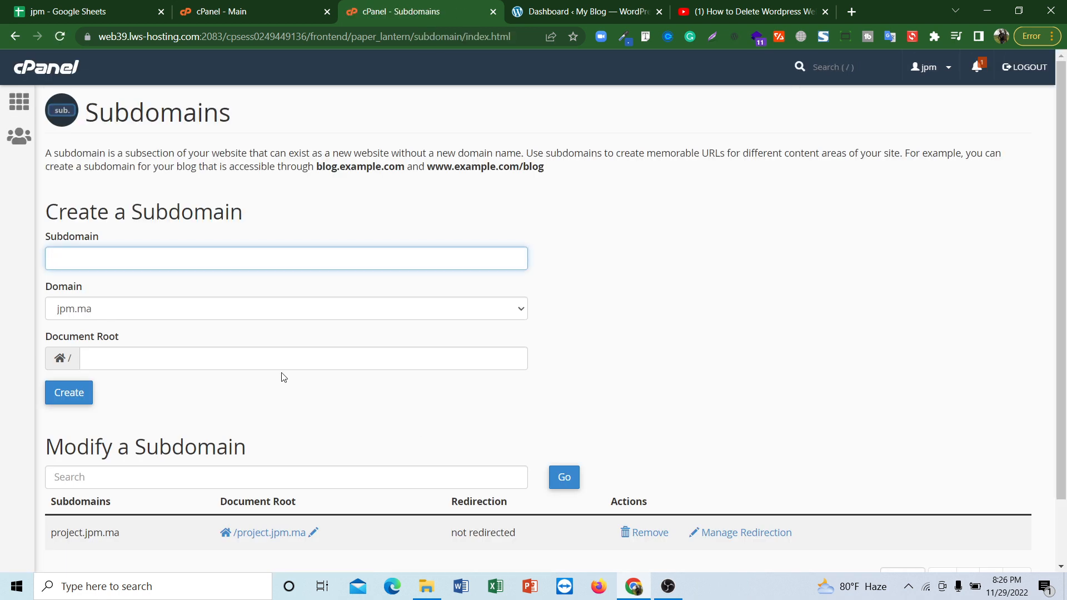
- Create subdomain 'pro' on jpm.ma with document root pro.jpm.ma, then return to cPanel home
{"action": "scroll", "coordinate": [255, 345], "scroll_direction": "down", "scroll_amount": 1}
{"action": "left_click", "coordinate": [155, 191]}
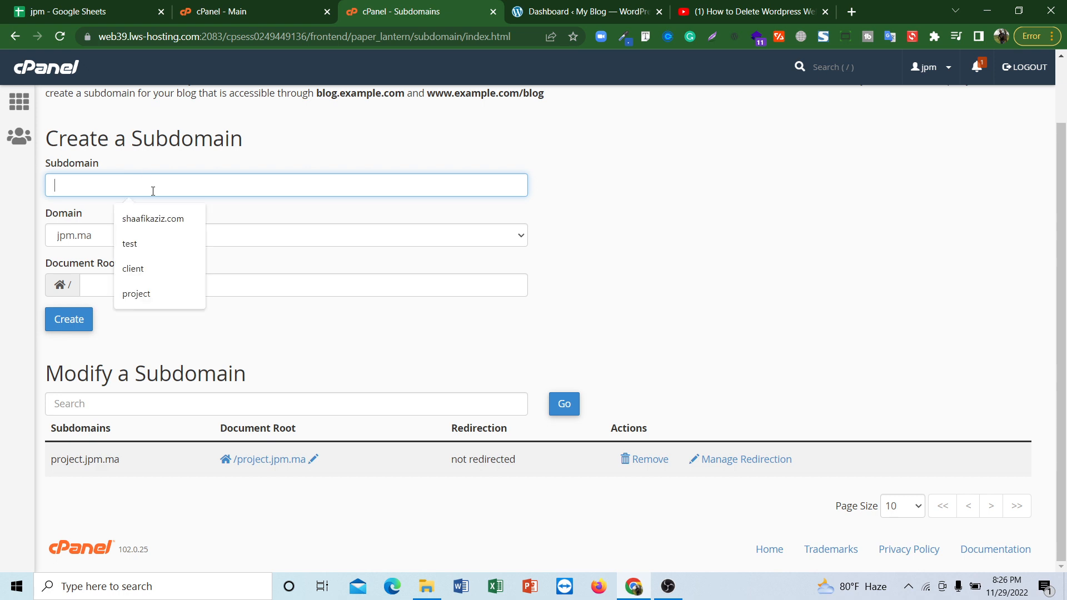
{"action": "type", "text": "pro"}
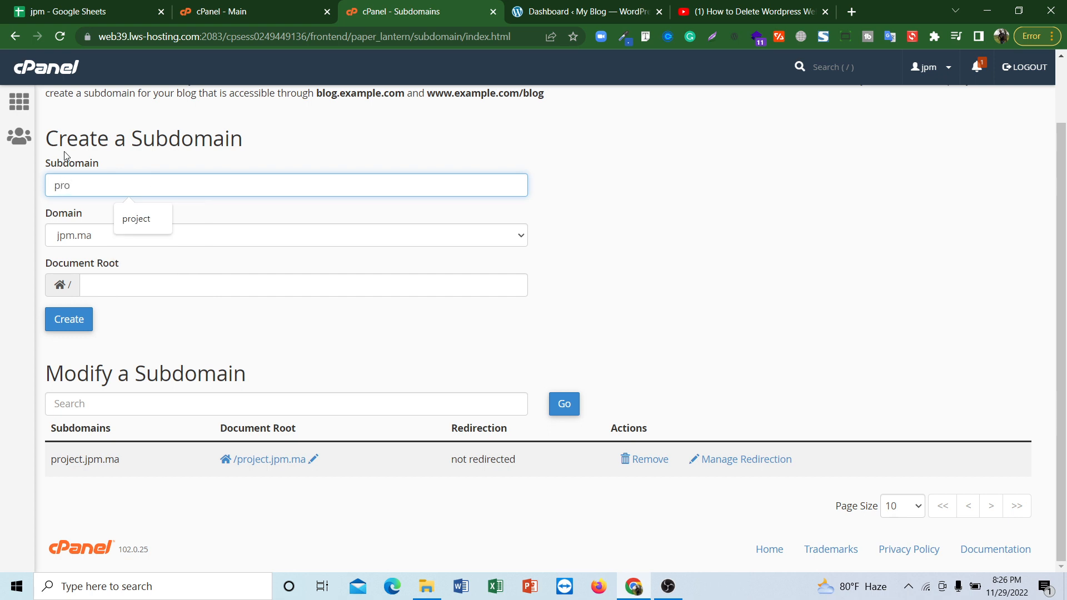
{"action": "left_click", "coordinate": [129, 317]}
{"action": "left_click", "coordinate": [91, 321]}
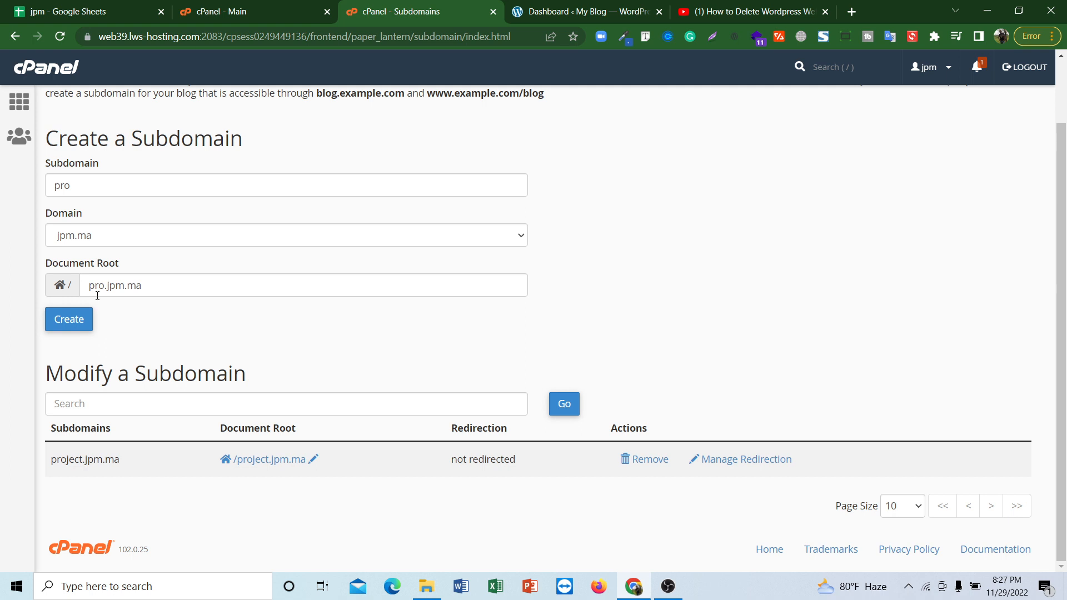
{"action": "left_click", "coordinate": [73, 327]}
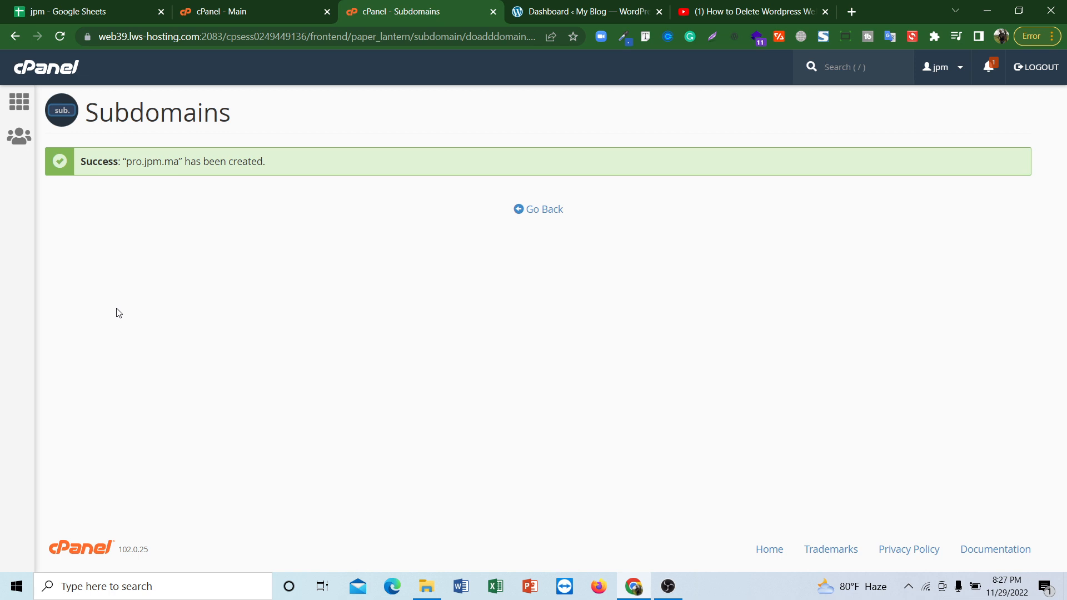
{"action": "left_click", "coordinate": [32, 68]}
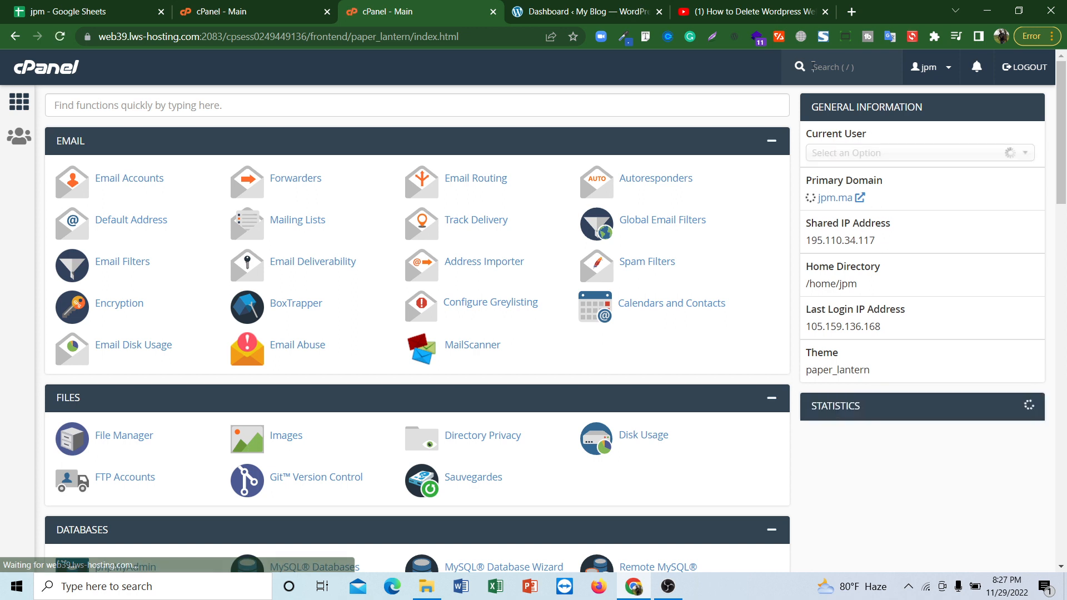
- Find Softaculous Apps Installer with the 'softa' search and start a new WordPress install
{"action": "left_click", "coordinate": [814, 67]}
{"action": "type", "text": "softa"}
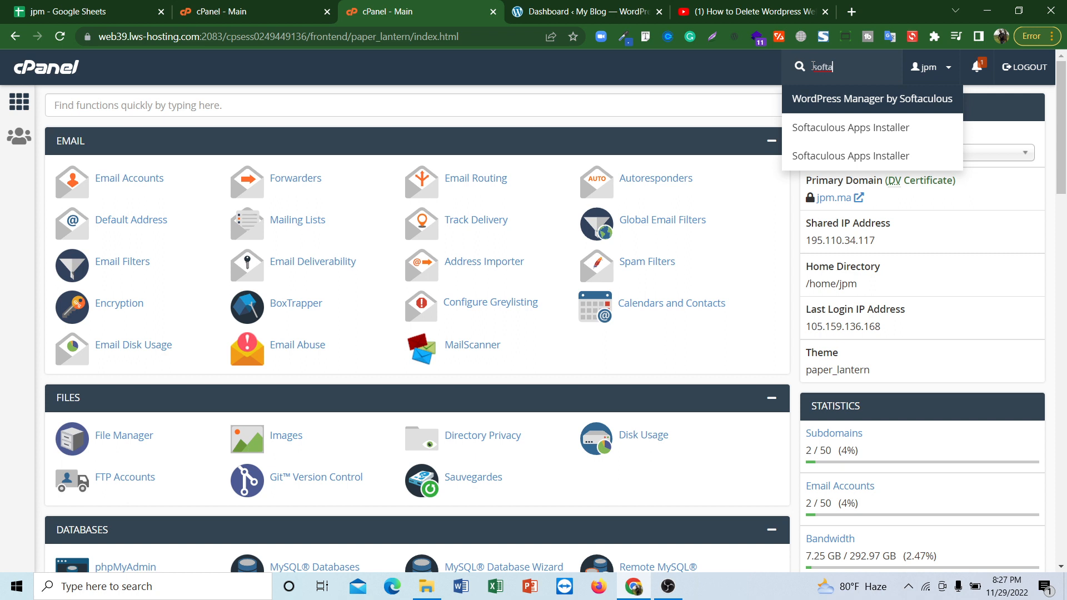
{"action": "left_click", "coordinate": [843, 156]}
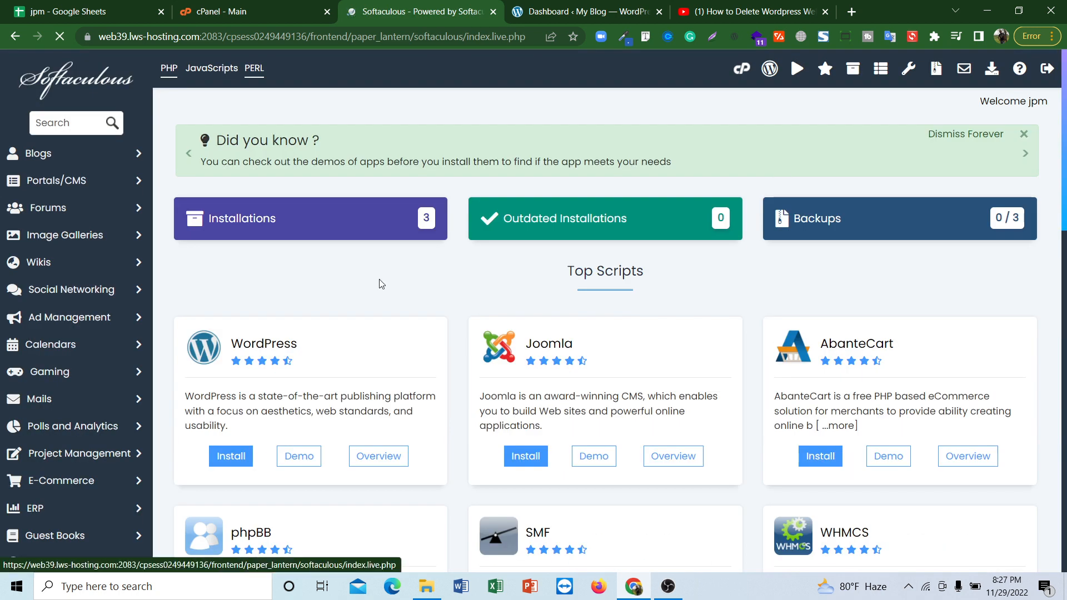
{"action": "scroll", "coordinate": [344, 273], "scroll_direction": "down", "scroll_amount": 3}
{"action": "scroll", "coordinate": [263, 251], "scroll_direction": "up", "scroll_amount": 2}
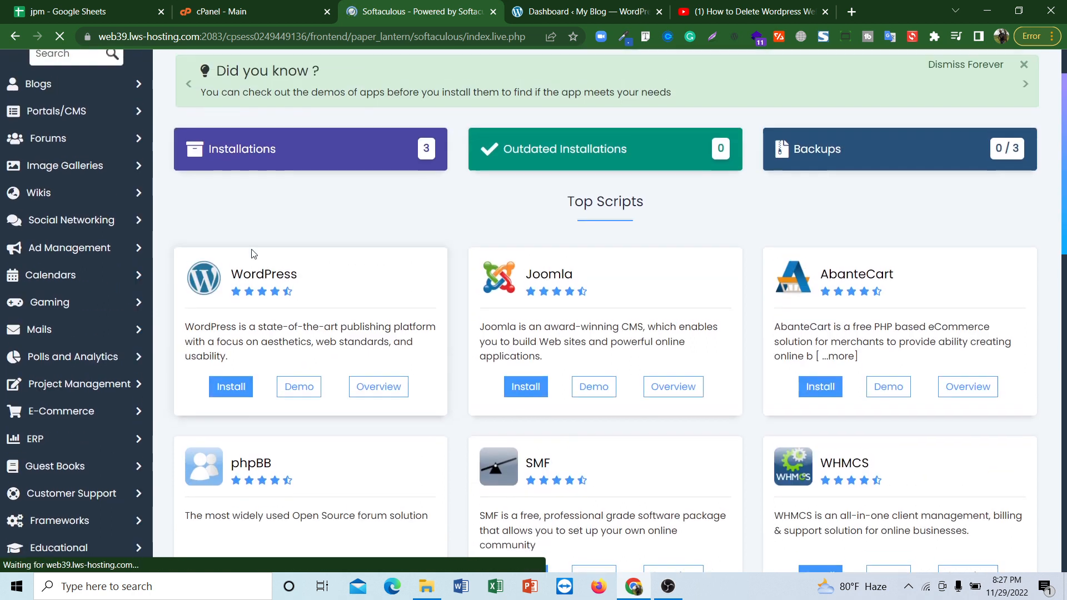
{"action": "scroll", "coordinate": [239, 311], "scroll_direction": "down", "scroll_amount": 1}
{"action": "left_click", "coordinate": [234, 319]}
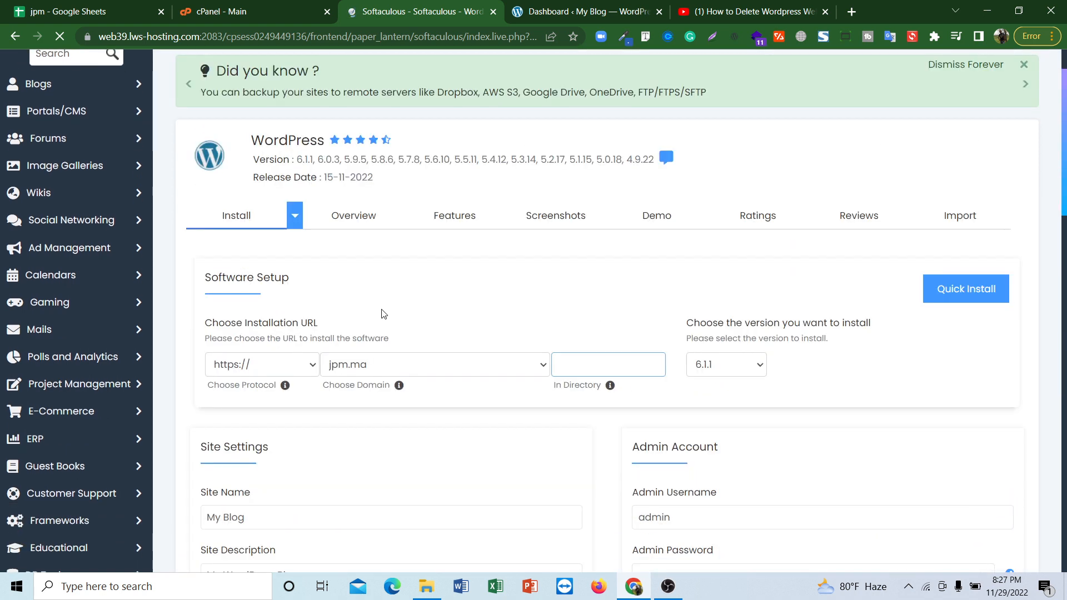
- Choose pro.jpm.ma as the WordPress install domain and review the admin username
{"action": "scroll", "coordinate": [388, 309], "scroll_direction": "down", "scroll_amount": 3}
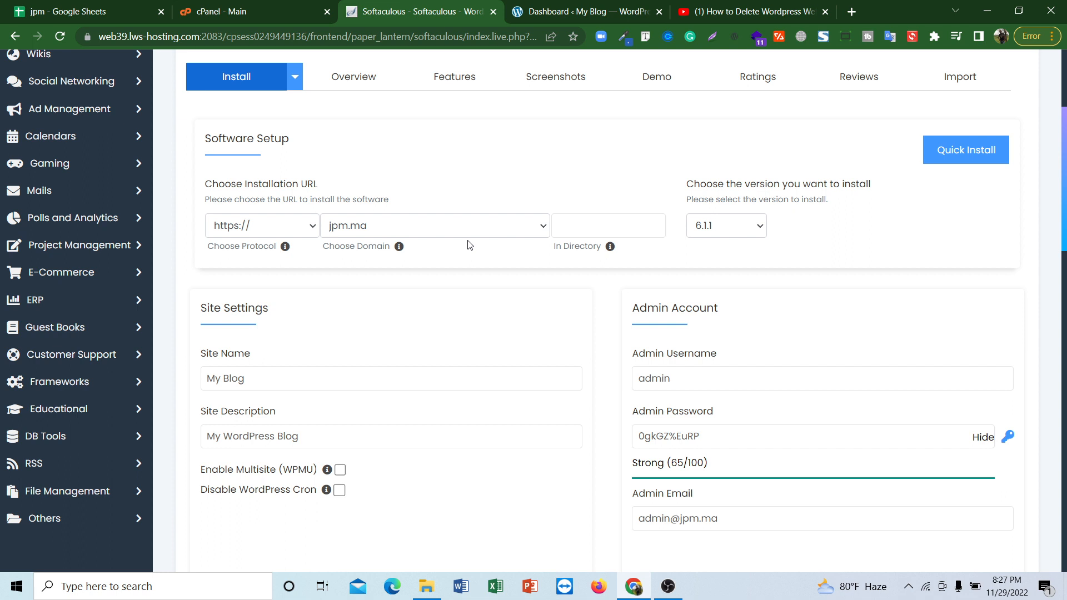
{"action": "left_click", "coordinate": [491, 234]}
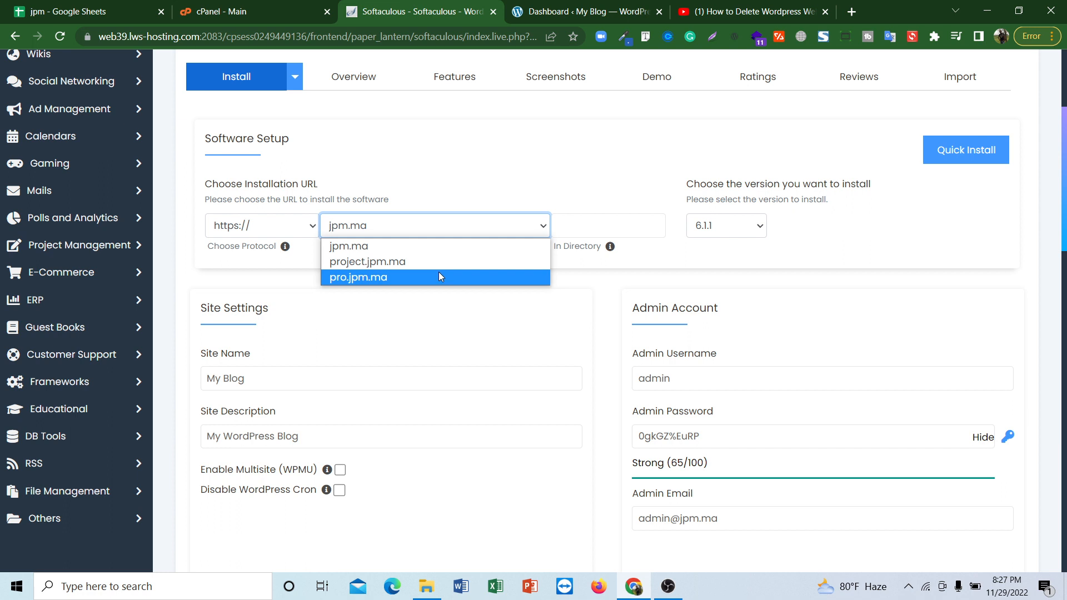
{"action": "left_click", "coordinate": [438, 272]}
{"action": "scroll", "coordinate": [698, 245], "scroll_direction": "down", "scroll_amount": 2}
{"action": "scroll", "coordinate": [701, 290], "scroll_direction": "down", "scroll_amount": 1}
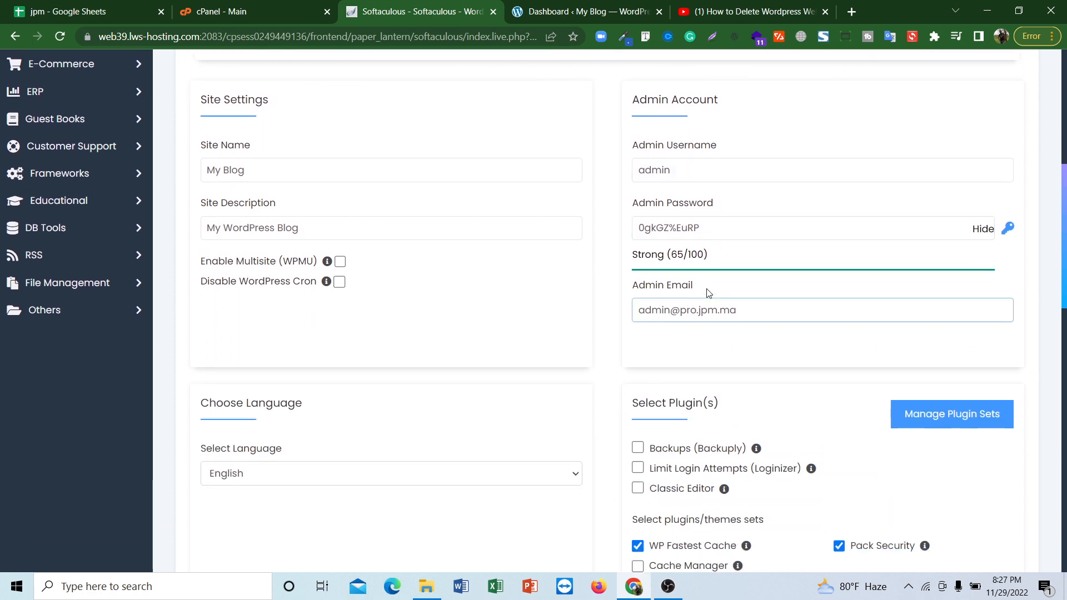
{"action": "left_click", "coordinate": [684, 172]}
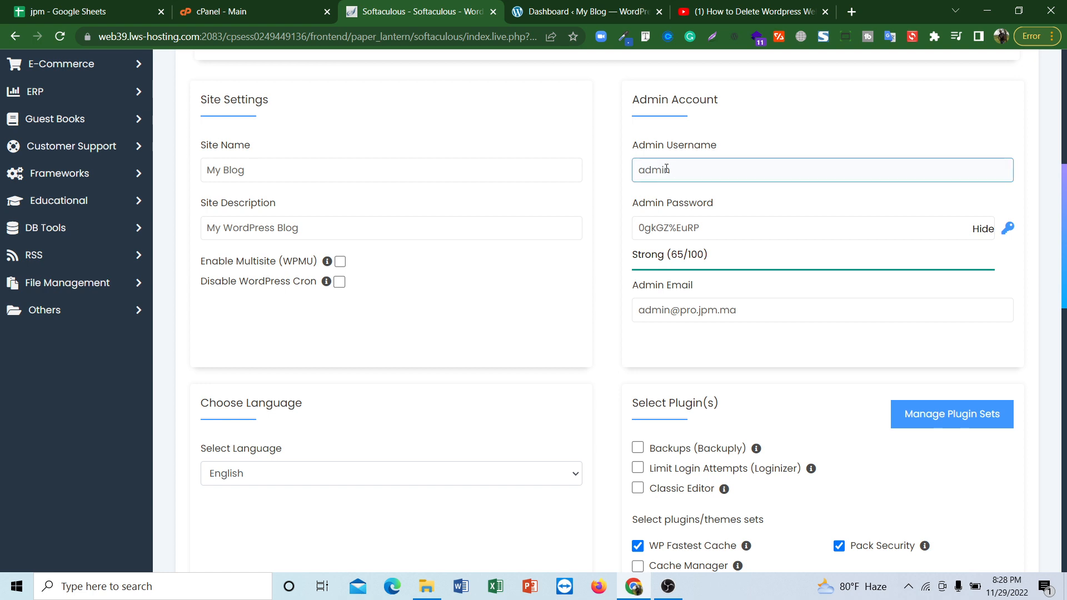
- Replace the generated admin password with a new password of your own
{"action": "key", "text": "Tab"}
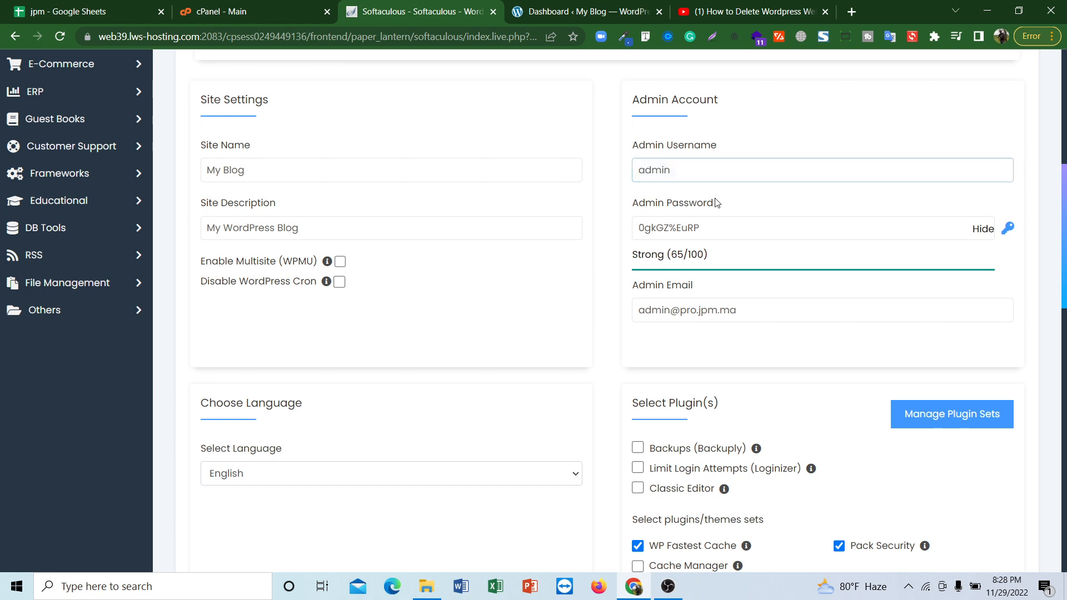
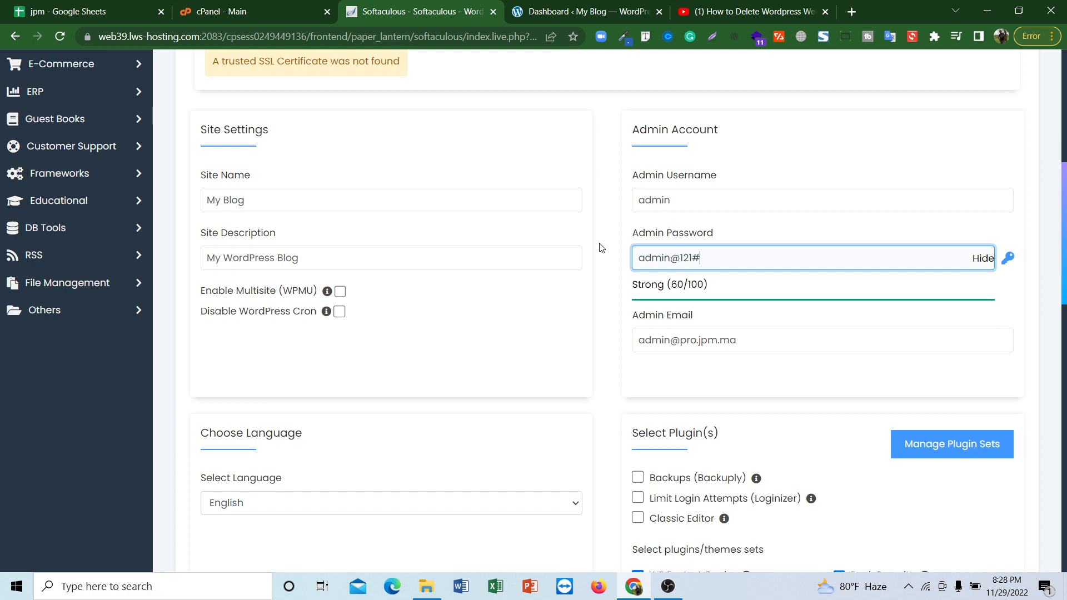
- Untick the WP Fastest Cache and Pack Security plugin sets
{"action": "scroll", "coordinate": [604, 248], "scroll_direction": "down", "scroll_amount": 2}
{"action": "scroll", "coordinate": [634, 357], "scroll_direction": "down", "scroll_amount": 6}
{"action": "scroll", "coordinate": [632, 365], "scroll_direction": "up", "scroll_amount": 3}
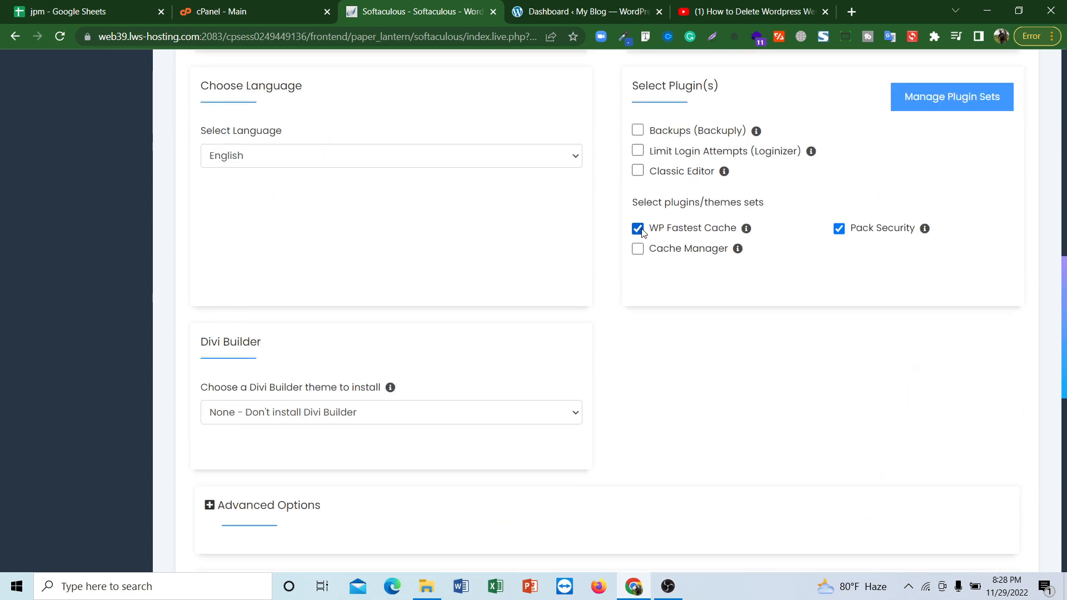
{"action": "left_click", "coordinate": [638, 228]}
{"action": "left_click", "coordinate": [840, 229]}
{"action": "scroll", "coordinate": [583, 341], "scroll_direction": "down", "scroll_amount": 10}
- Send installation details to the suggested admin e-mail and run the WordPress install
{"action": "left_click", "coordinate": [645, 431]}
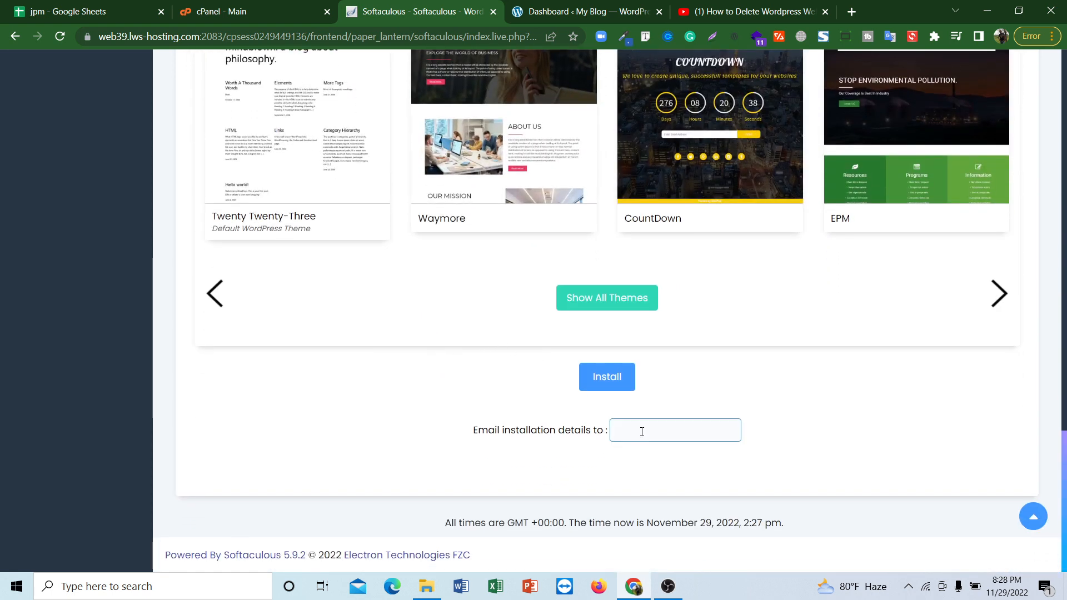
{"action": "left_click", "coordinate": [679, 464]}
{"action": "left_click", "coordinate": [607, 383]}
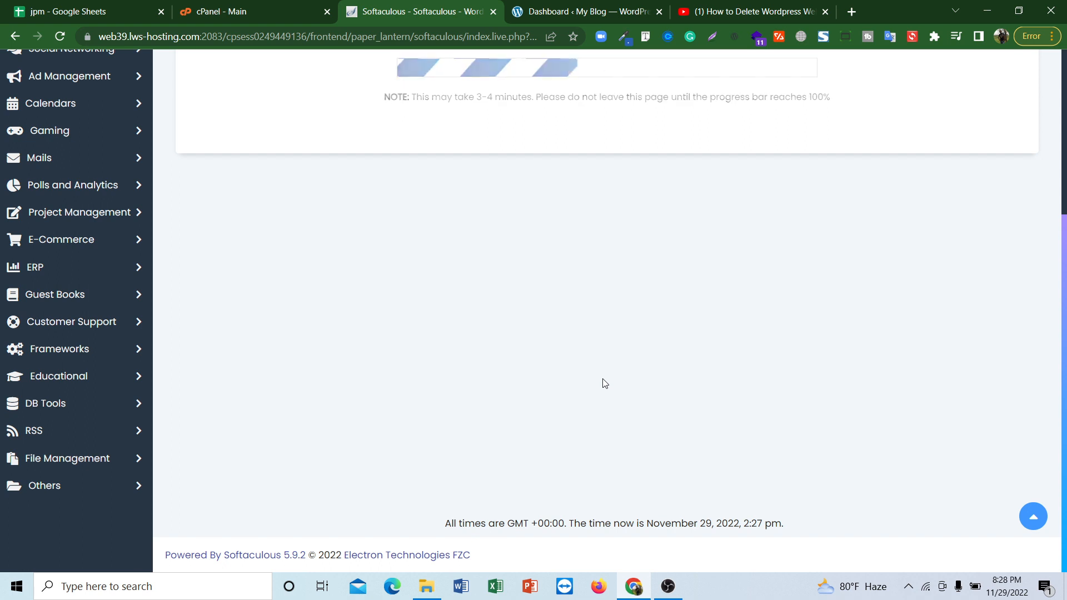
{"action": "scroll", "coordinate": [534, 307], "scroll_direction": "up", "scroll_amount": 5}
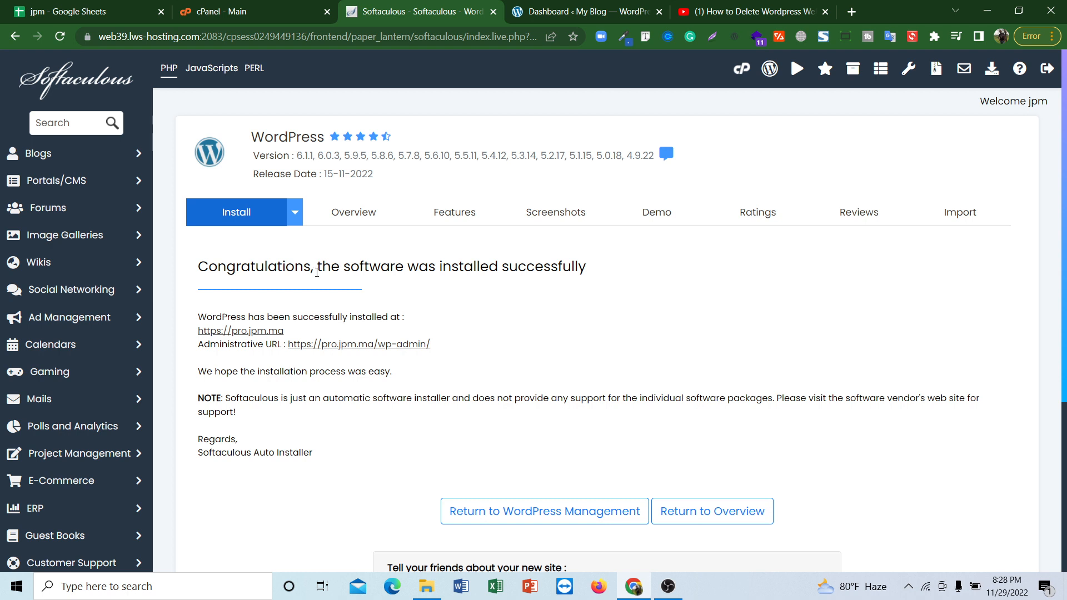
- Open the Administrative URL and proceed past the certificate warning to pro.jpm.ma/wp-admin
{"action": "left_click", "coordinate": [341, 347]}
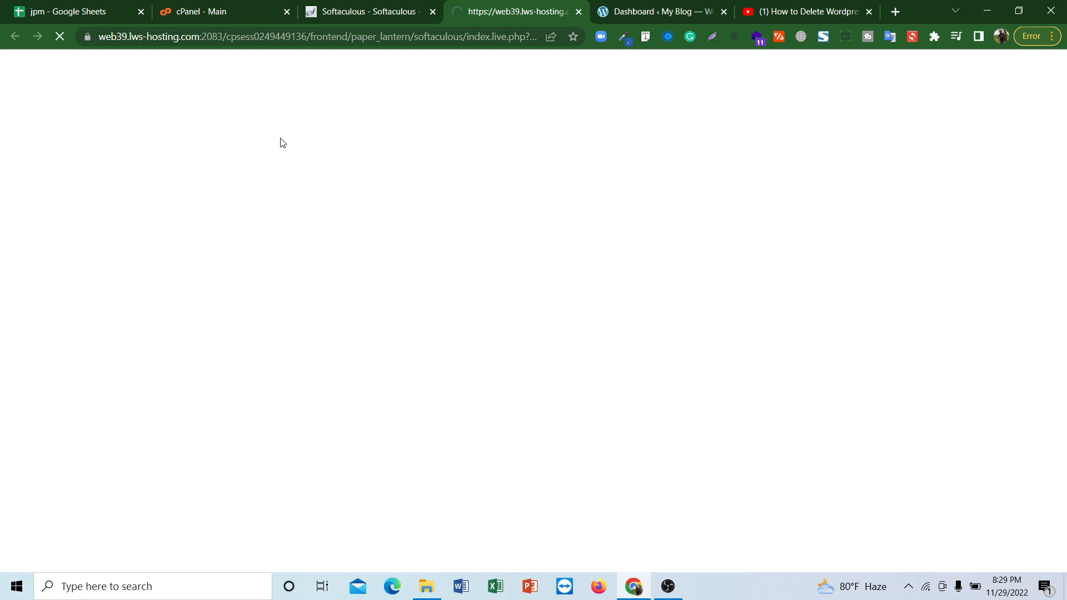
{"action": "left_click", "coordinate": [252, 37]}
{"action": "left_click", "coordinate": [359, 407]}
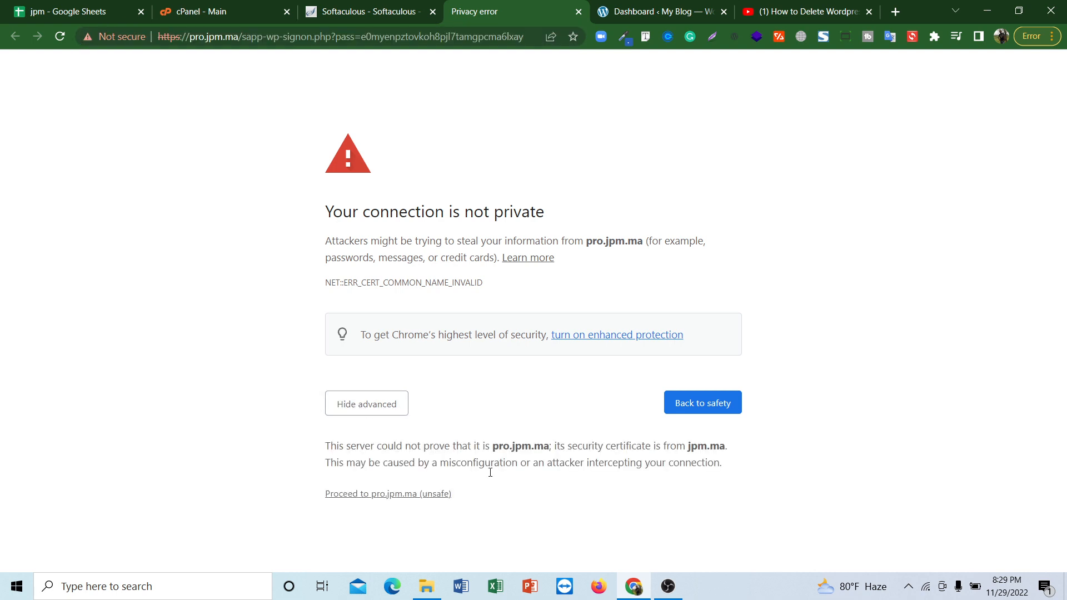
{"action": "left_click", "coordinate": [428, 500]}
{"action": "left_click_drag", "start_coordinate": [242, 37], "coordinate": [346, 53]}
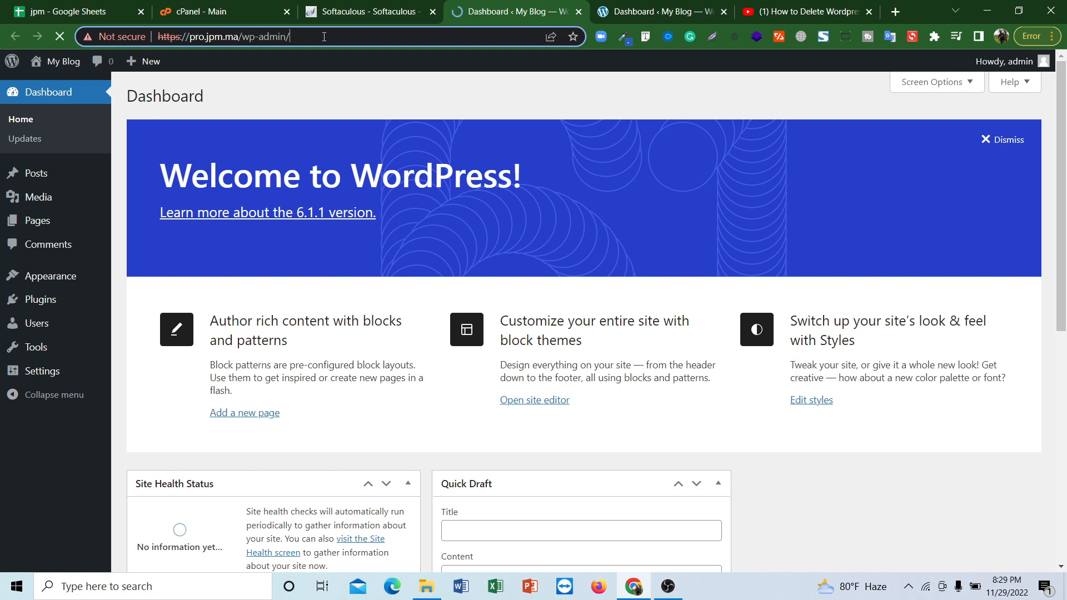
- Wait for the pro.jpm.ma WordPress Dashboard to finish loading
{"action": "left_click", "coordinate": [668, 586]}
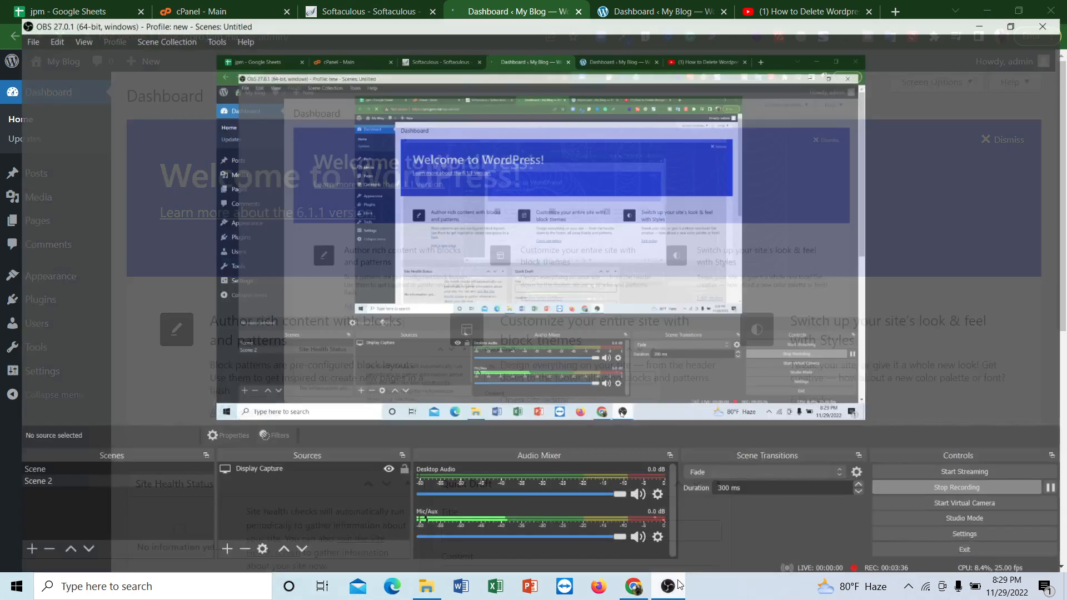